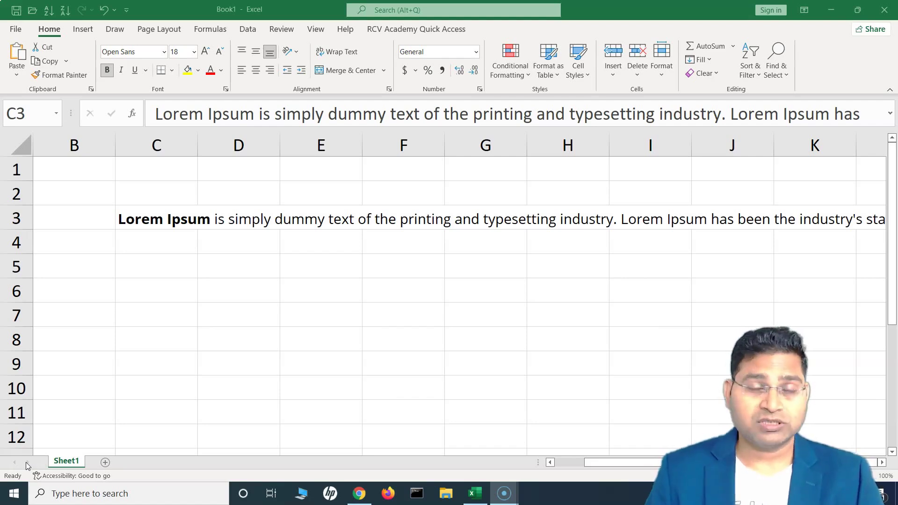
Enter 'This is D3' in D3 so the Lorem Ipsum text in C3 stops at its column edge.
click(173, 219)
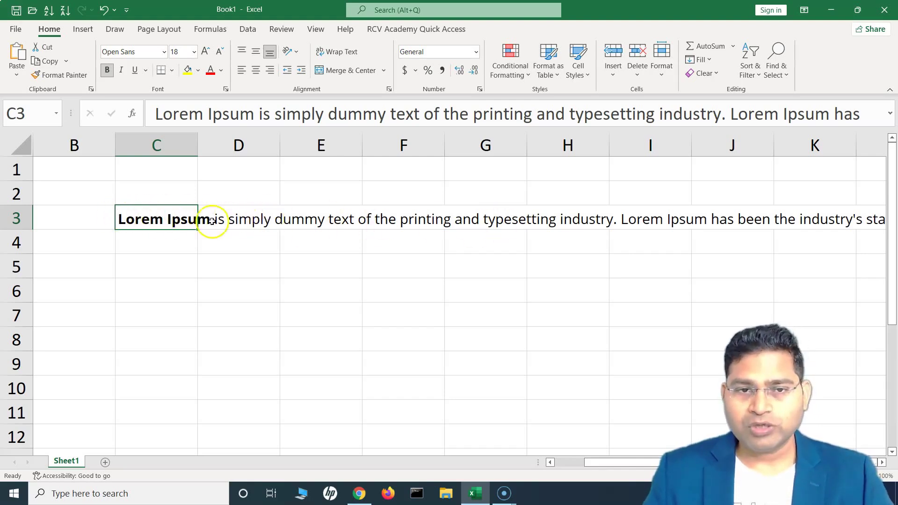
click(246, 219)
click(163, 211)
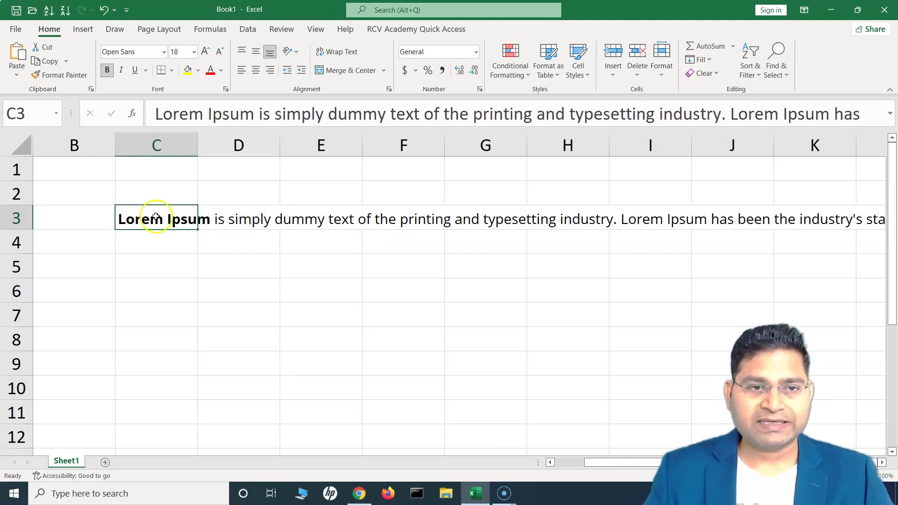
click(225, 224)
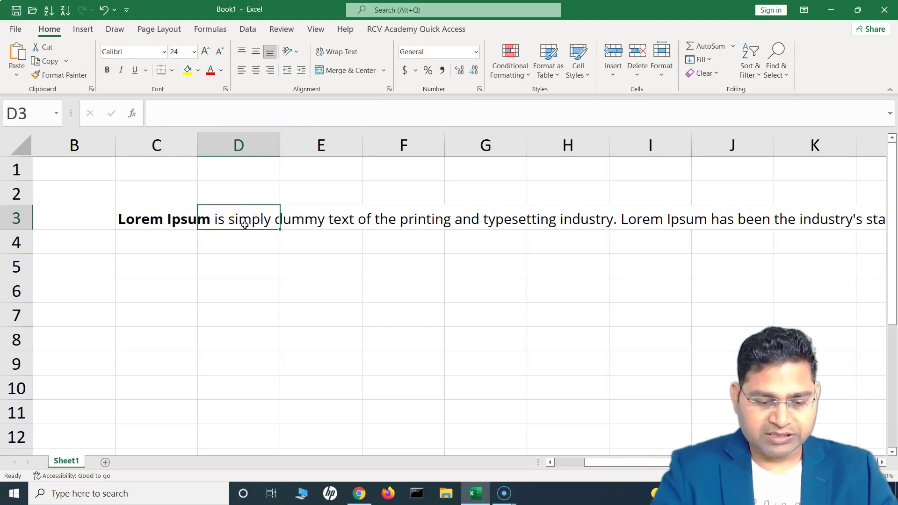
text(This is D3)
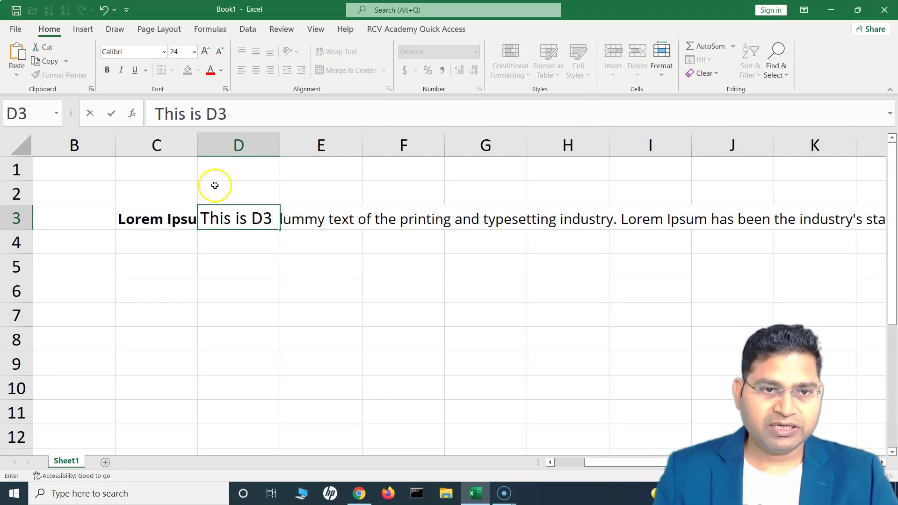
click(225, 240)
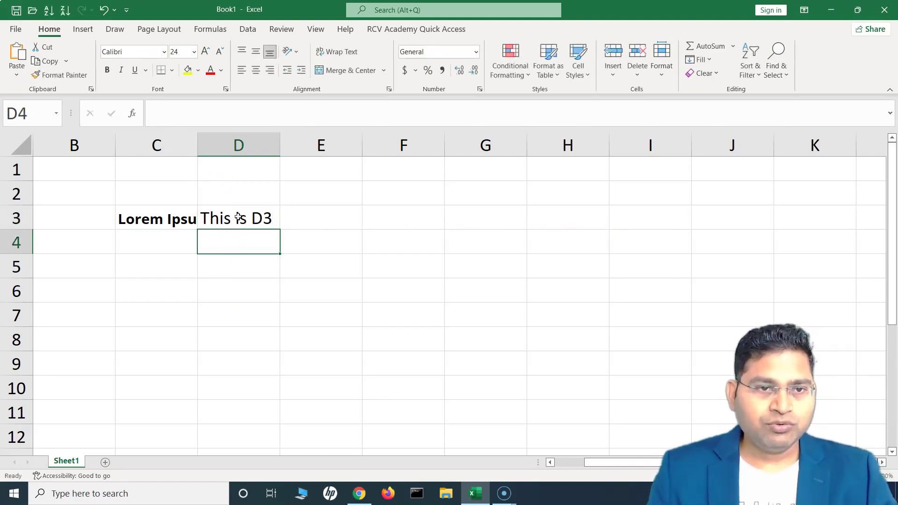
click(161, 220)
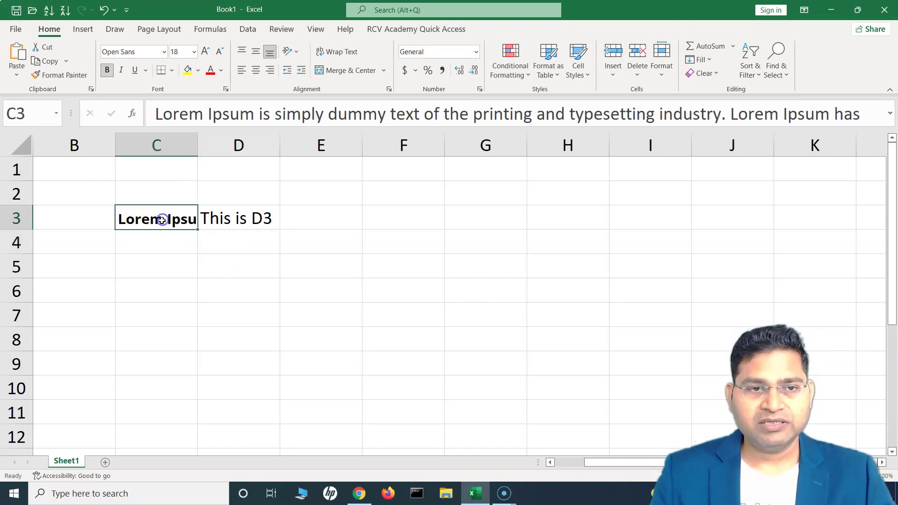
click(204, 218)
click(150, 223)
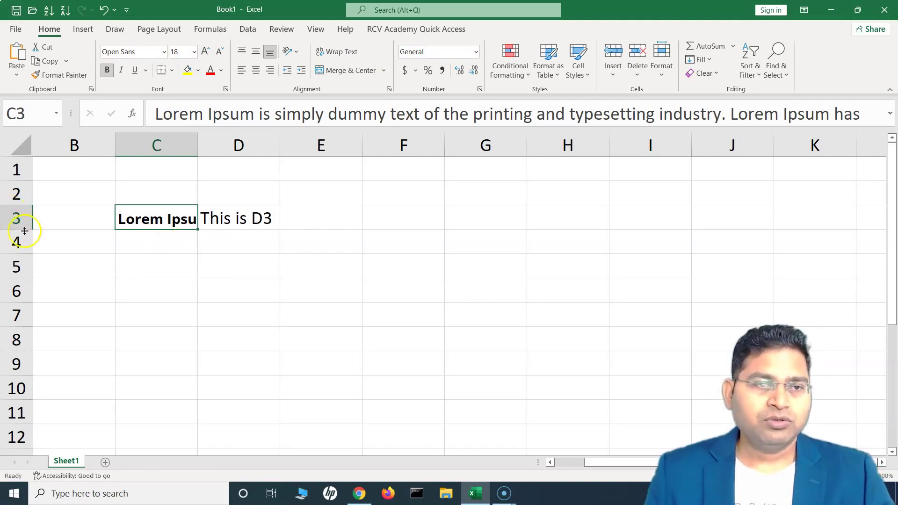
Drag row 3 taller and column C wider, then inspect C3's full sentence.
drag(24, 230, 24, 308)
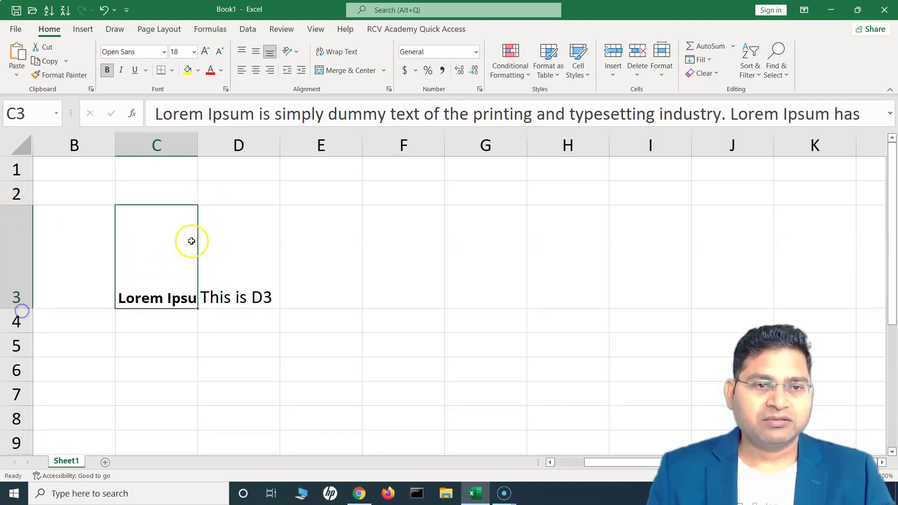
drag(198, 143, 424, 141)
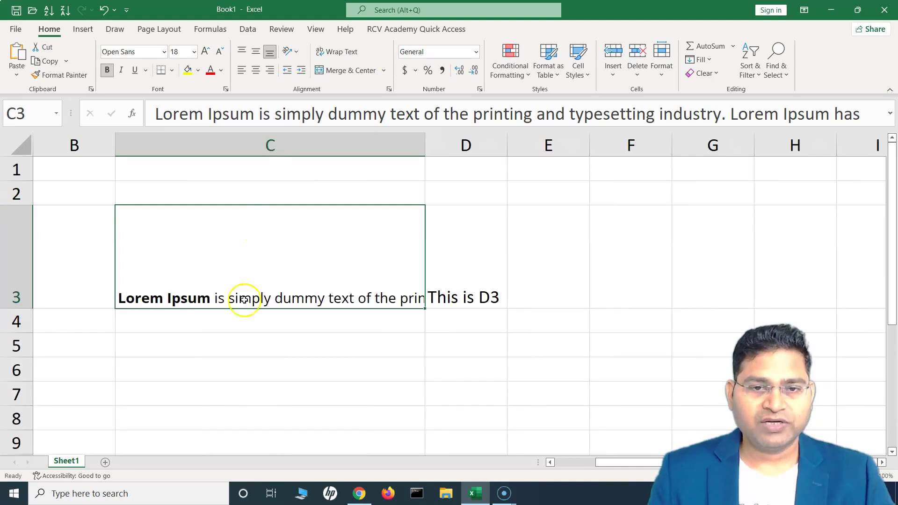
double_click(258, 283)
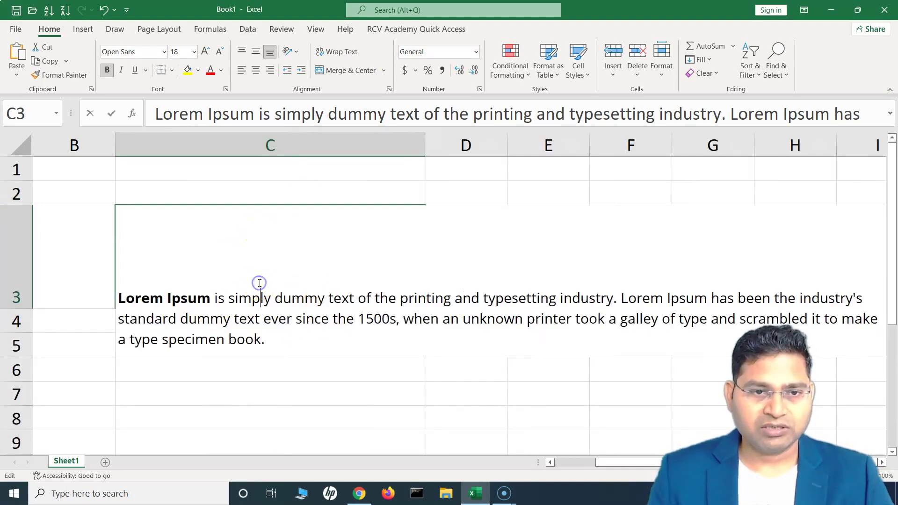
click(87, 263)
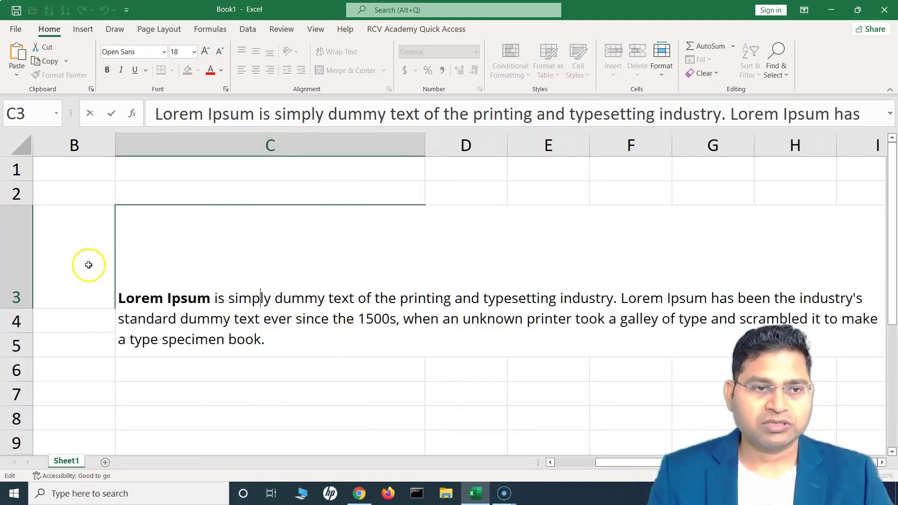
click(281, 262)
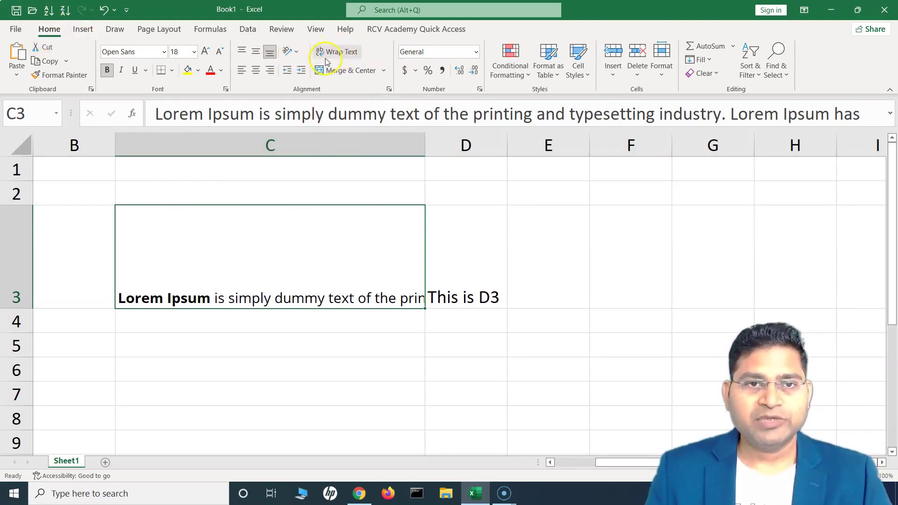
Turn on Wrap Text for C3 so its Lorem Ipsum paragraph wraps within the cell.
click(339, 53)
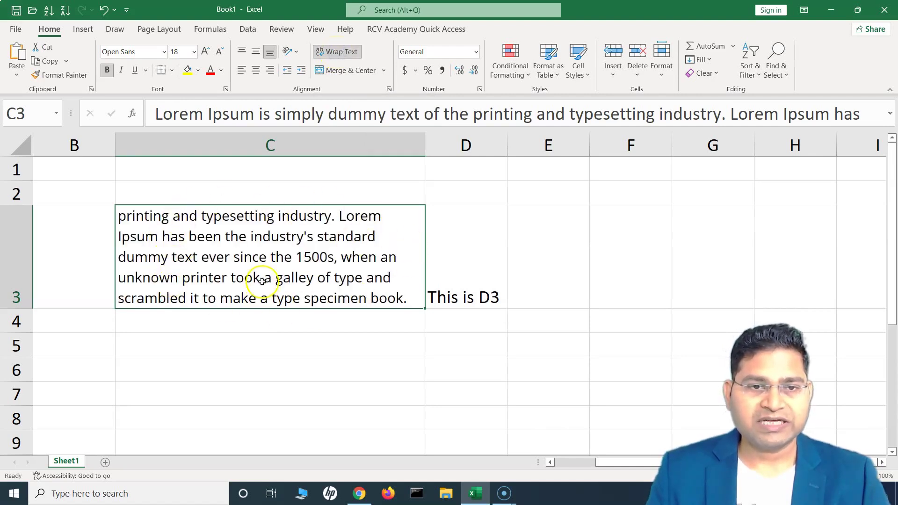
click(455, 256)
click(315, 253)
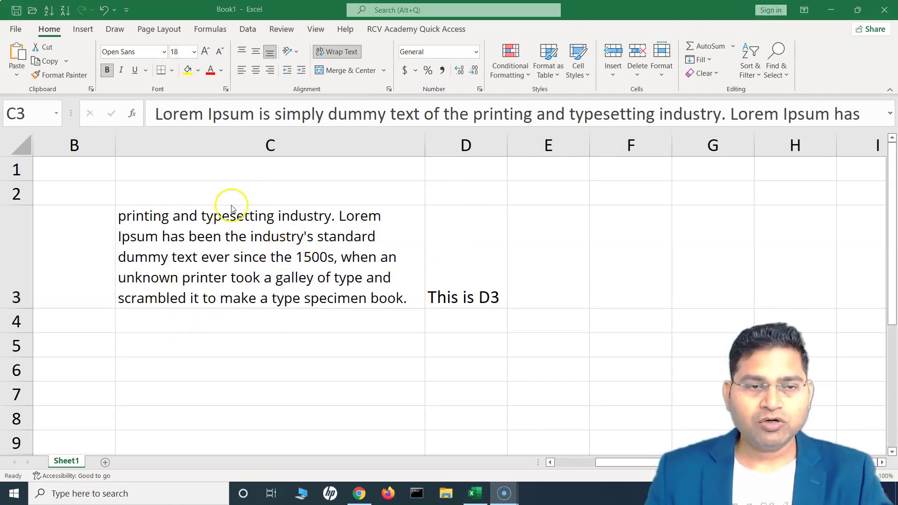
click(291, 255)
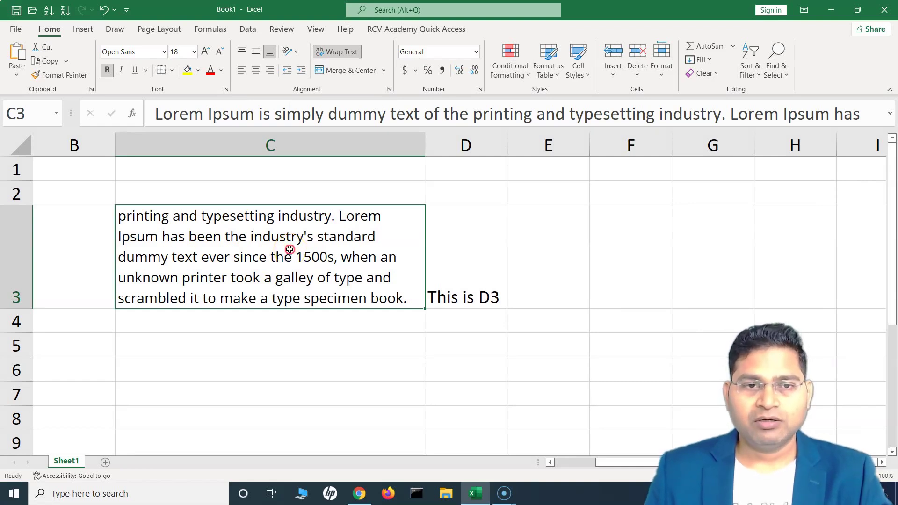
right_click(290, 251)
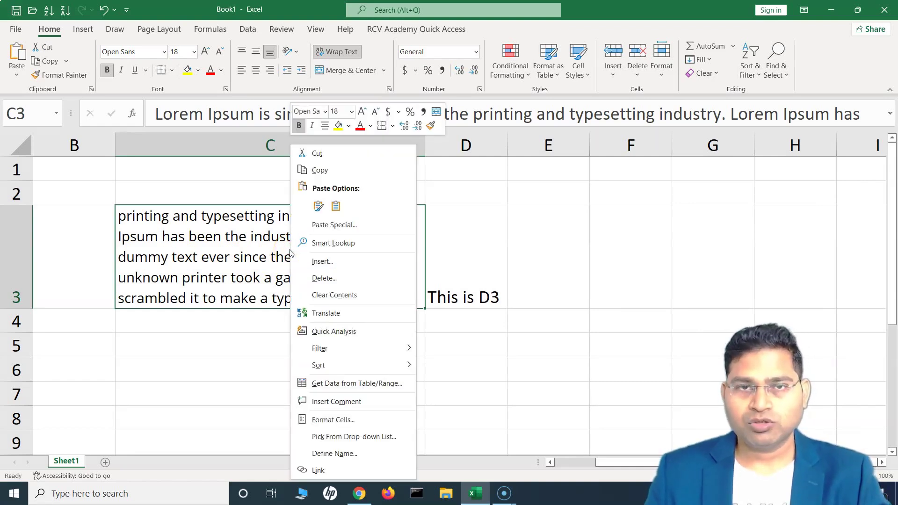
click(375, 420)
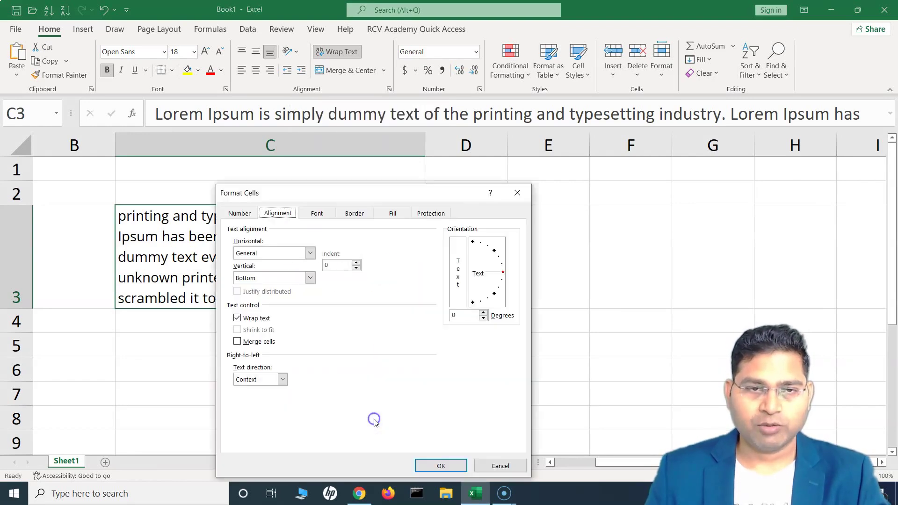
click(281, 216)
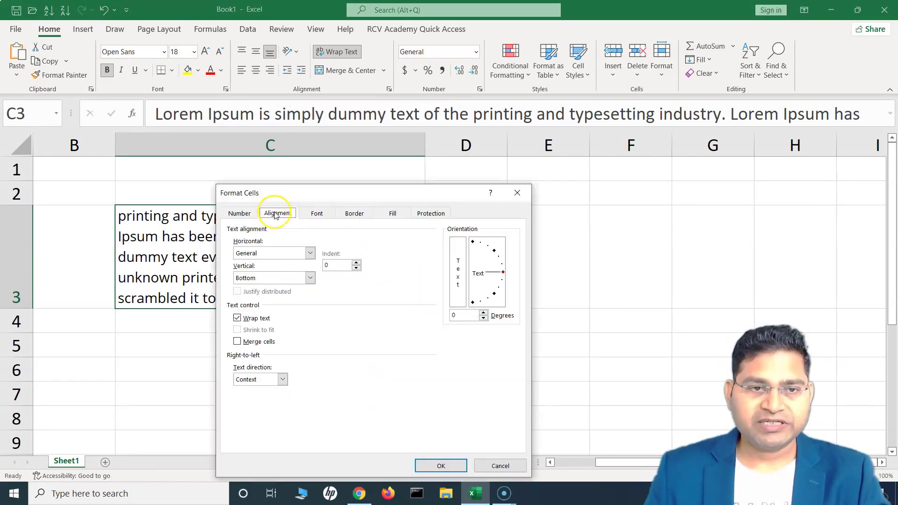
click(238, 319)
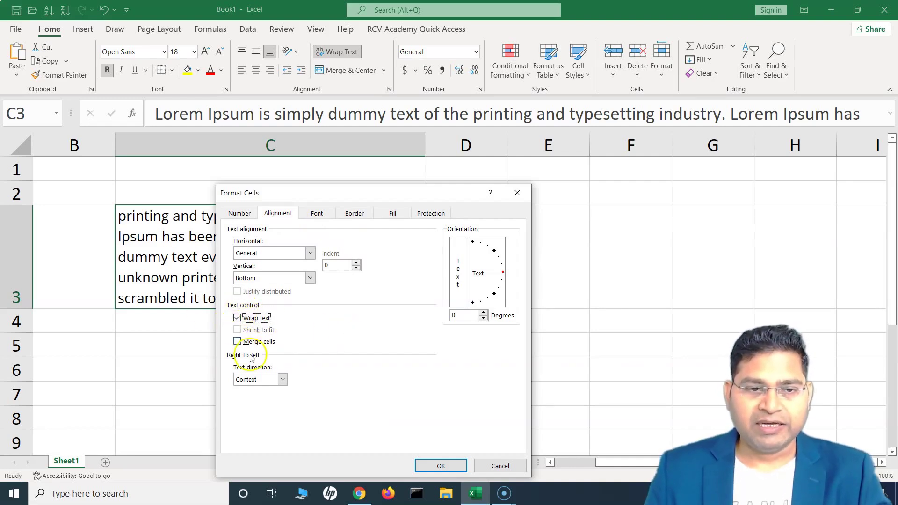
click(439, 465)
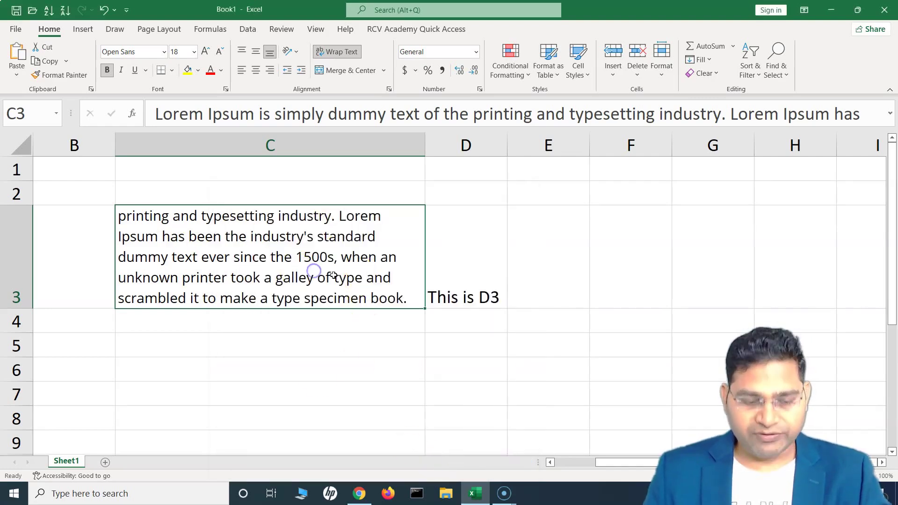
Copy the C3 paragraph and paste it into C7 and E9.
click(292, 364)
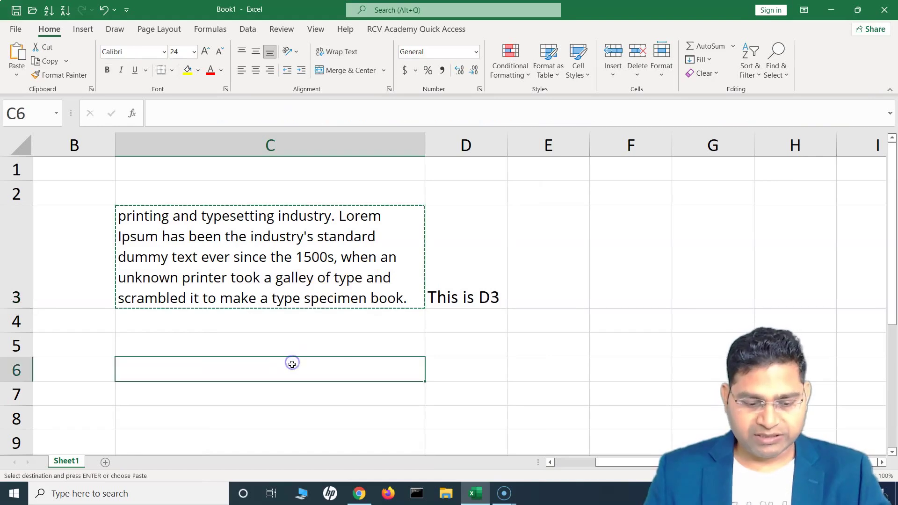
click(294, 257)
key(ctrl+c)
click(290, 385)
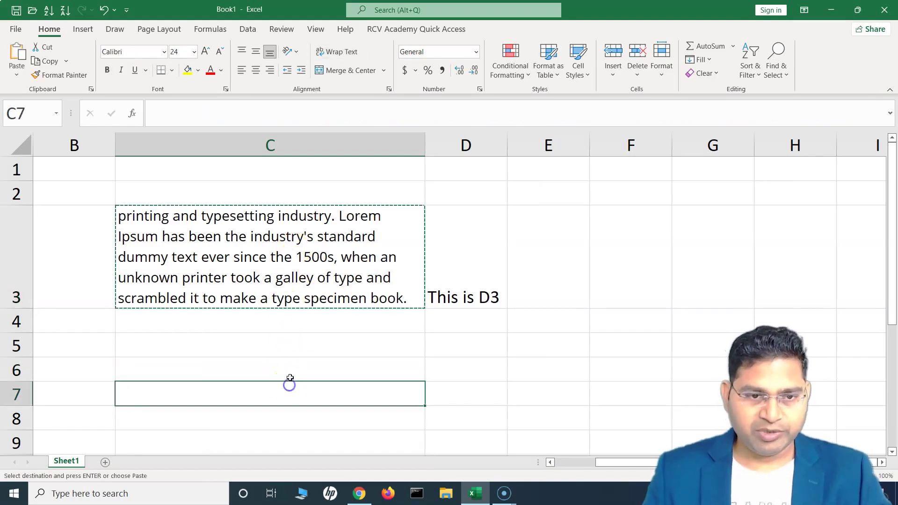
key(ctrl+v)
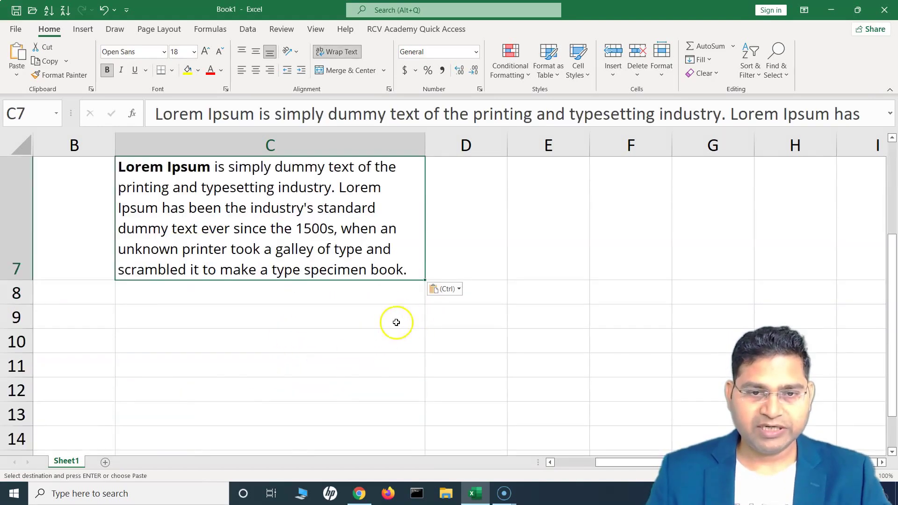
scroll(359, 334, down, 2)
click(548, 323)
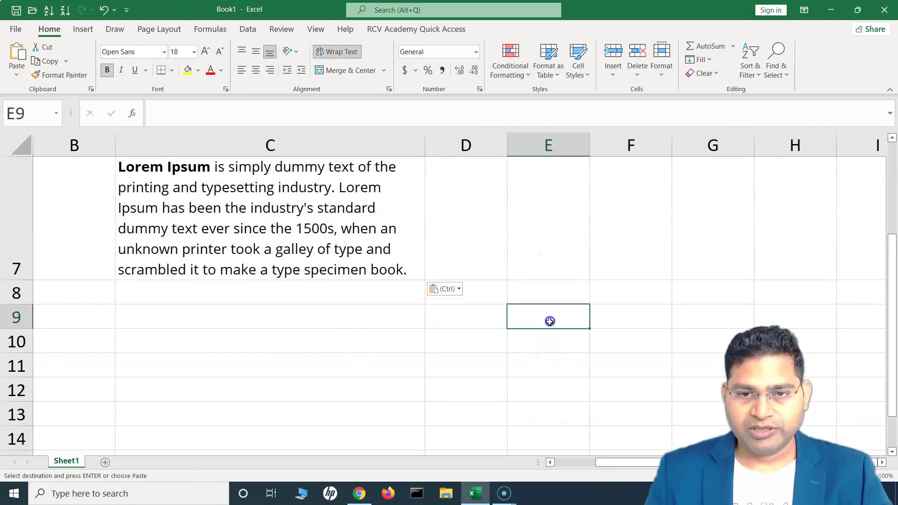
key(ctrl+v)
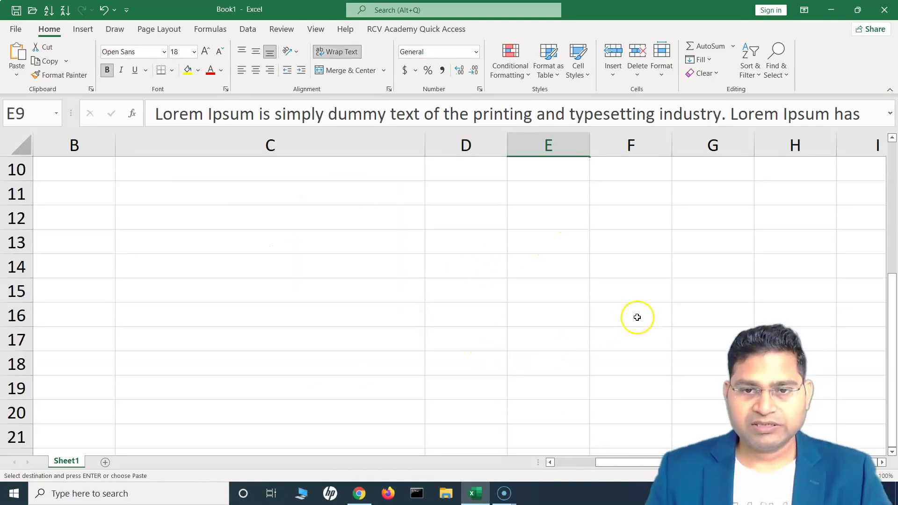
Turn off Wrap text for E9 in Format Cells so it spills across one line.
right_click(551, 346)
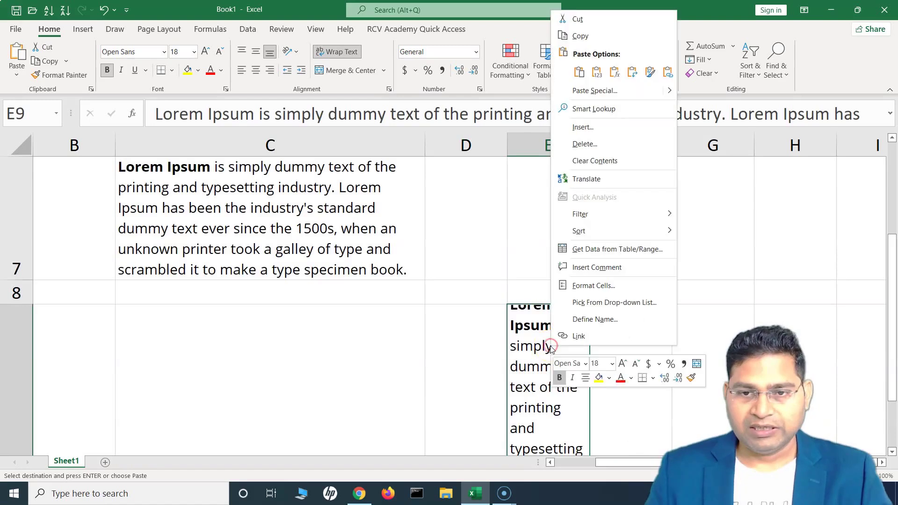
click(587, 286)
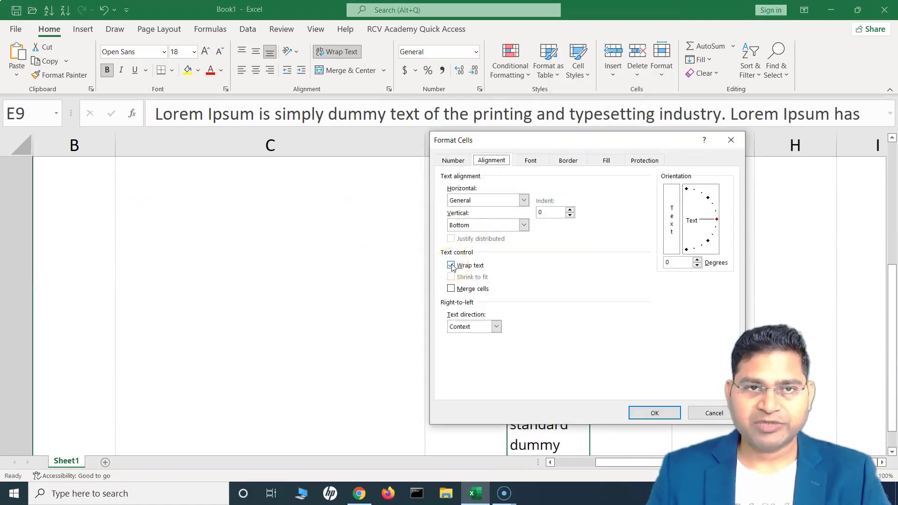
click(653, 413)
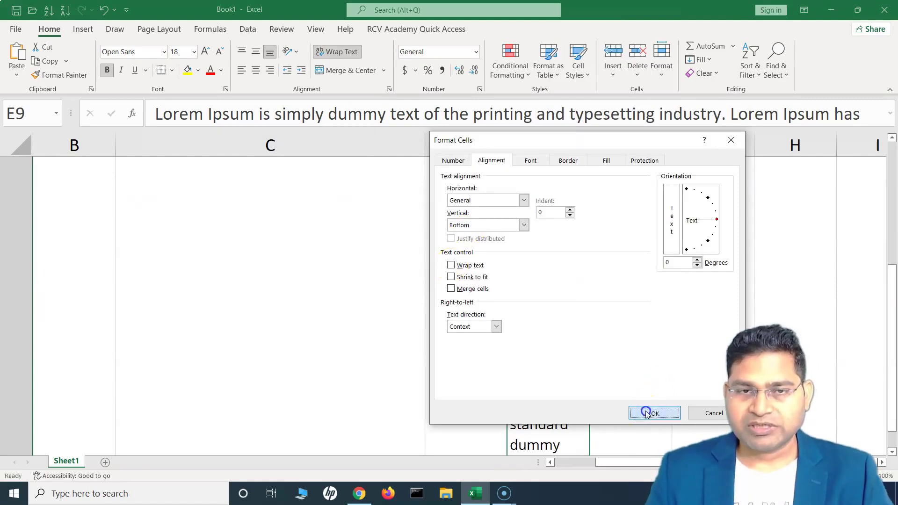
scroll(341, 323, up, 3)
scroll(341, 324, down, 1)
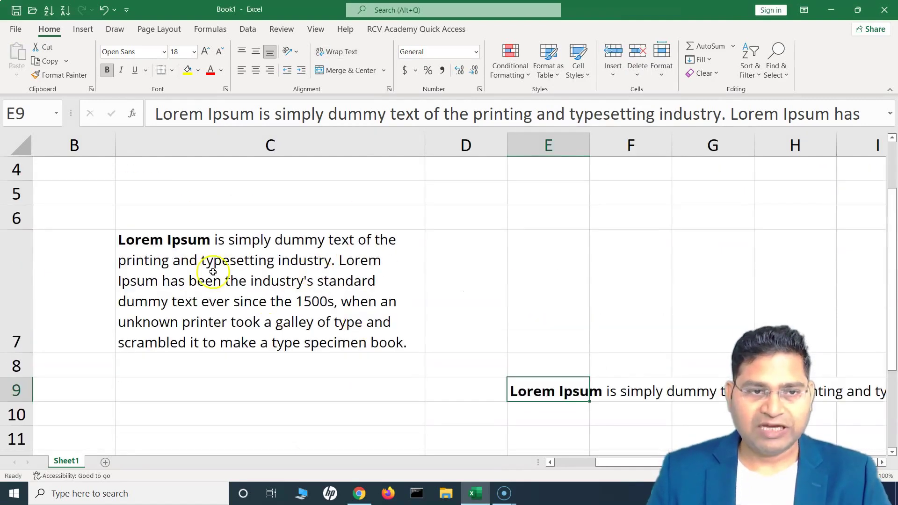
Turn Wrap text back on for E9 in the Format Cells Alignment tab.
right_click(546, 391)
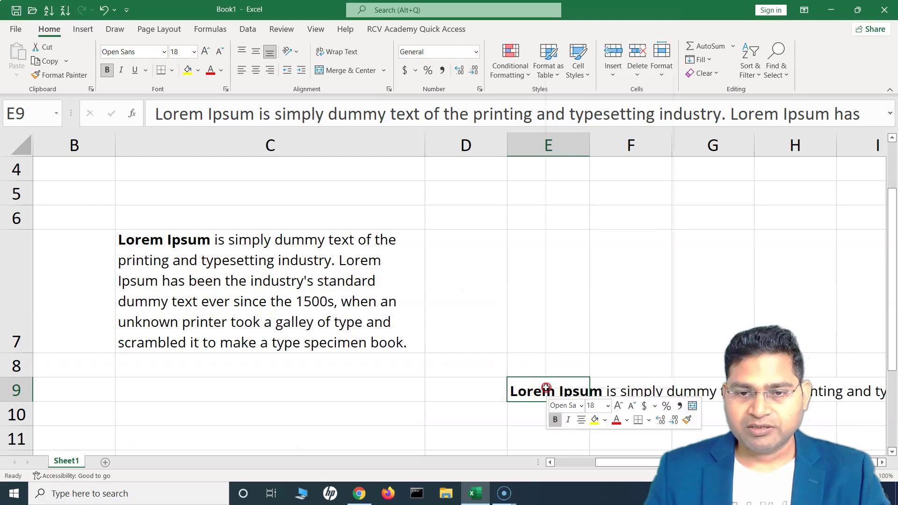
click(587, 324)
click(450, 303)
click(653, 450)
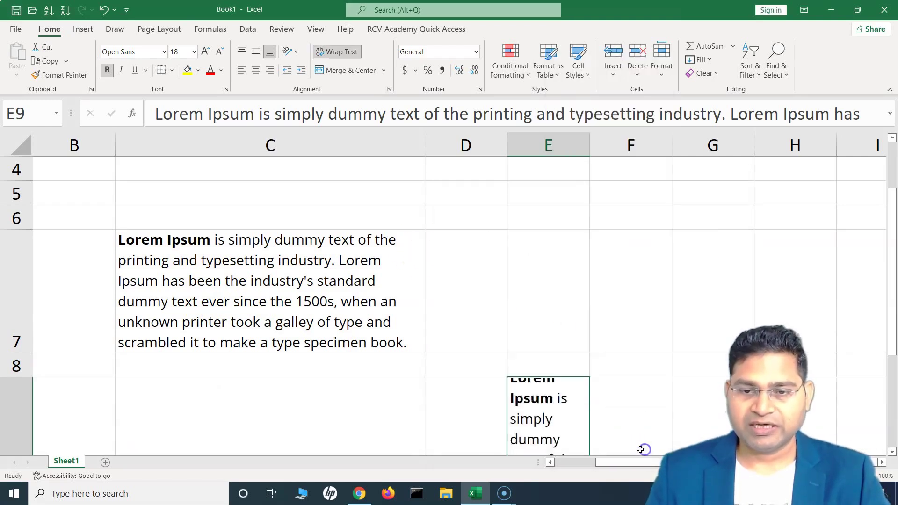
scroll(591, 396, down, 2)
scroll(591, 396, up, 2)
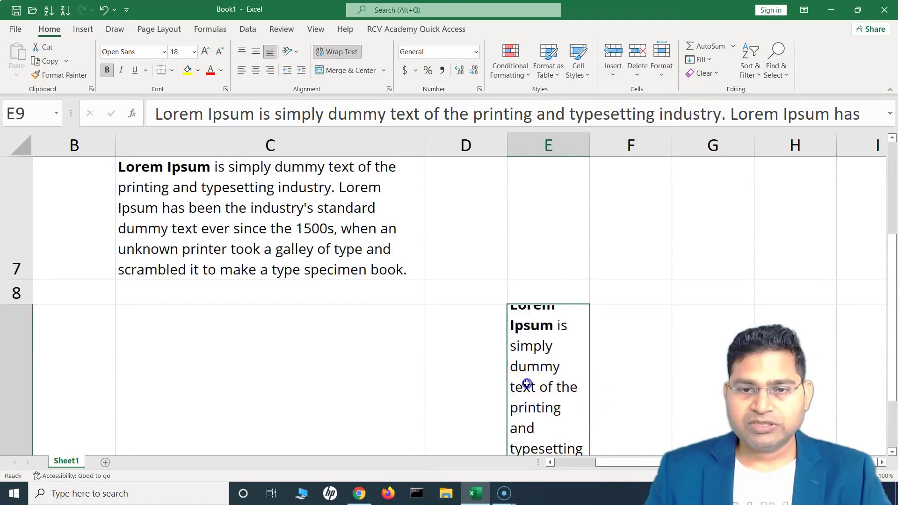
Widen column E so the E9 paragraph reflows into a wider wrapped block.
drag(590, 151, 590, 150)
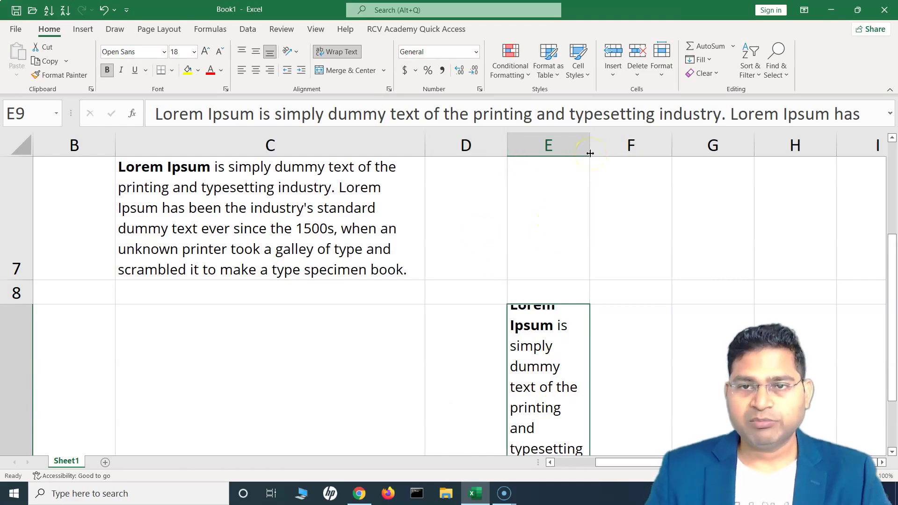
double_click(591, 153)
scroll(55, 341, down, 1)
scroll(55, 341, up, 1)
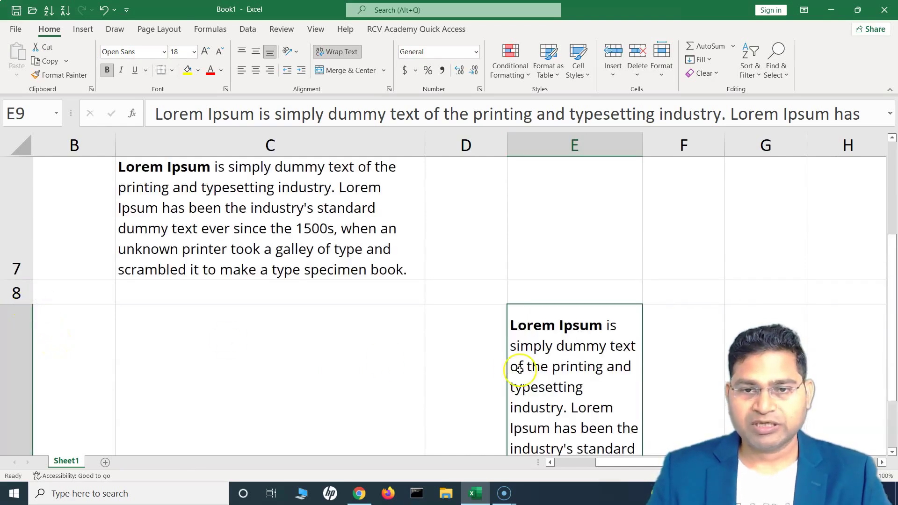
mouse_move(890, 277)
mouse_down()
mouse_move(888, 317)
mouse_move(887, 264)
mouse_up()
click(305, 257)
scroll(304, 257, up, 2)
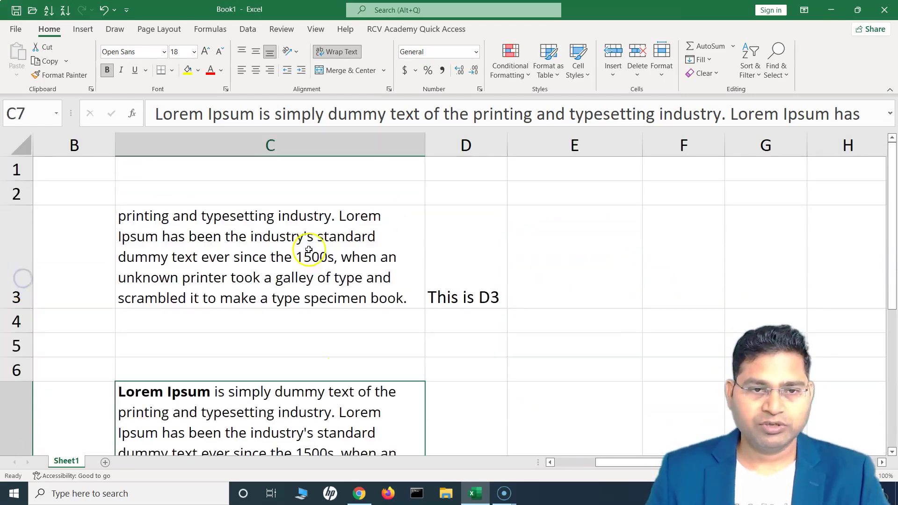
click(305, 256)
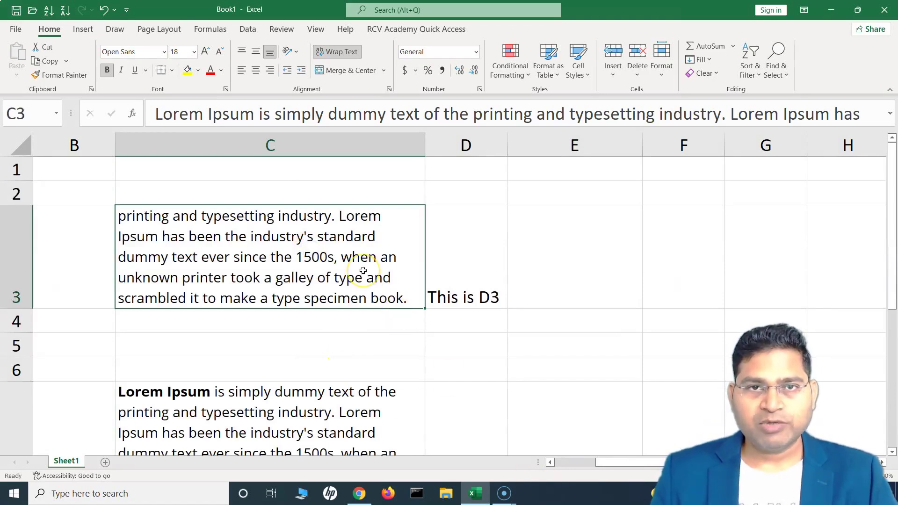
click(473, 266)
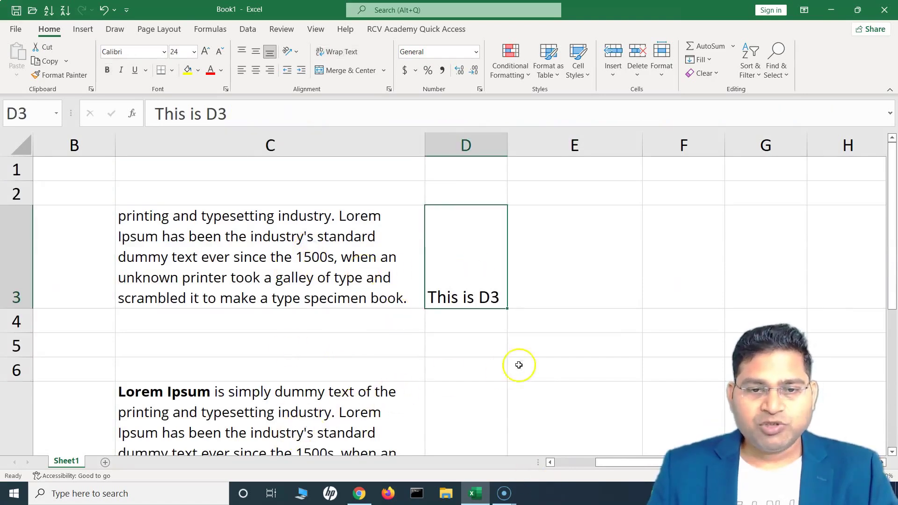
drag(890, 251, 891, 297)
click(211, 290)
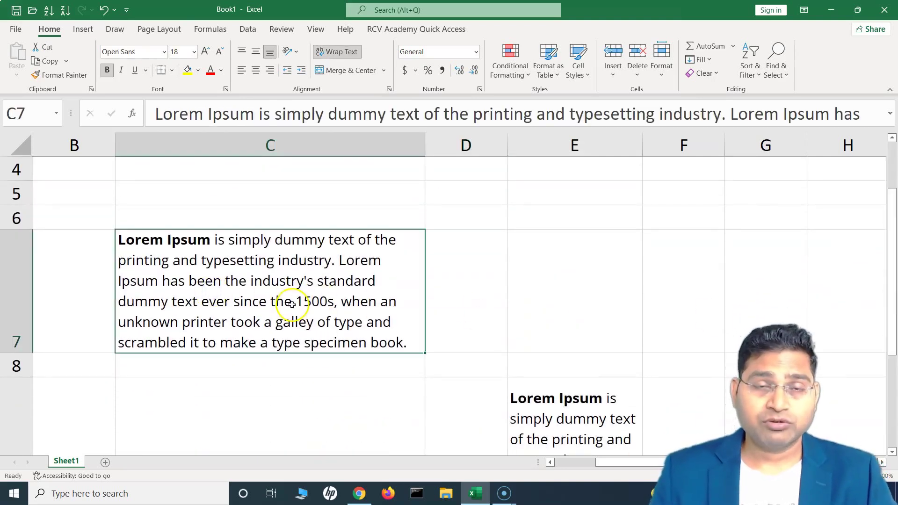
Select C7:F7 and apply Merge & Center to the paragraph.
drag(255, 300, 663, 304)
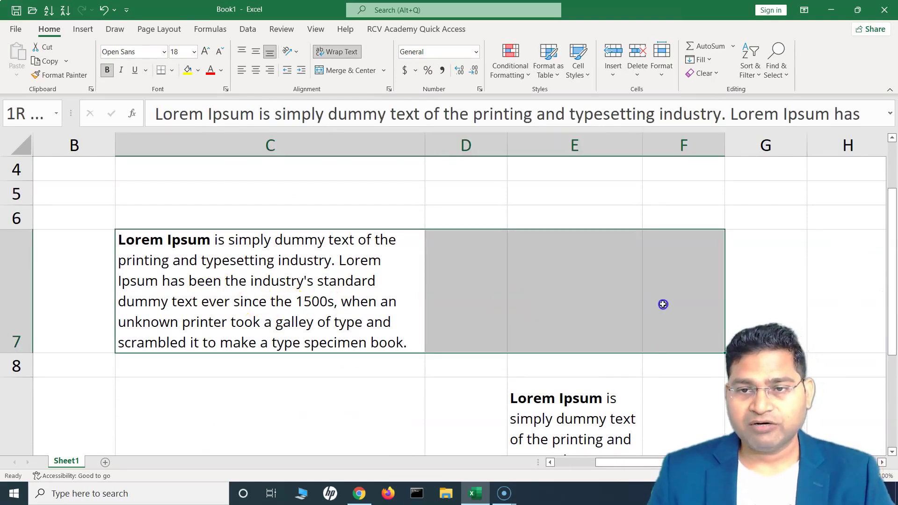
drag(291, 282, 665, 308)
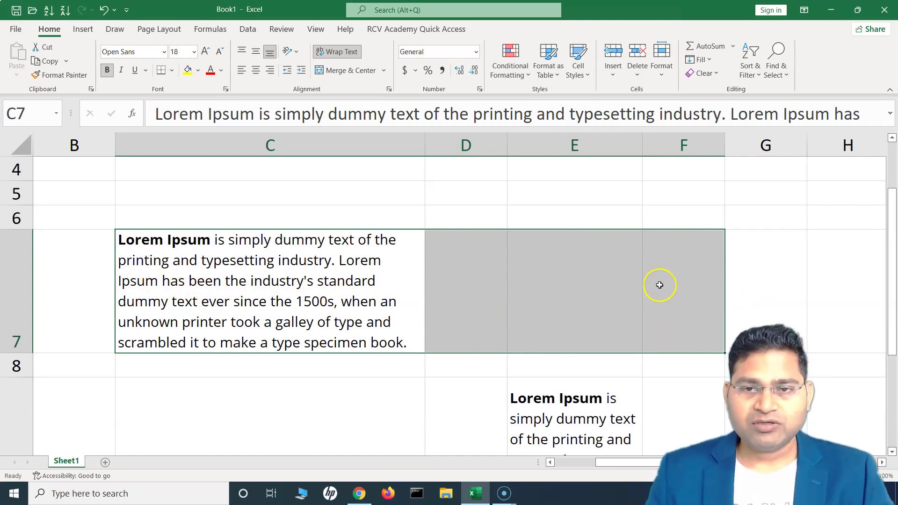
click(357, 75)
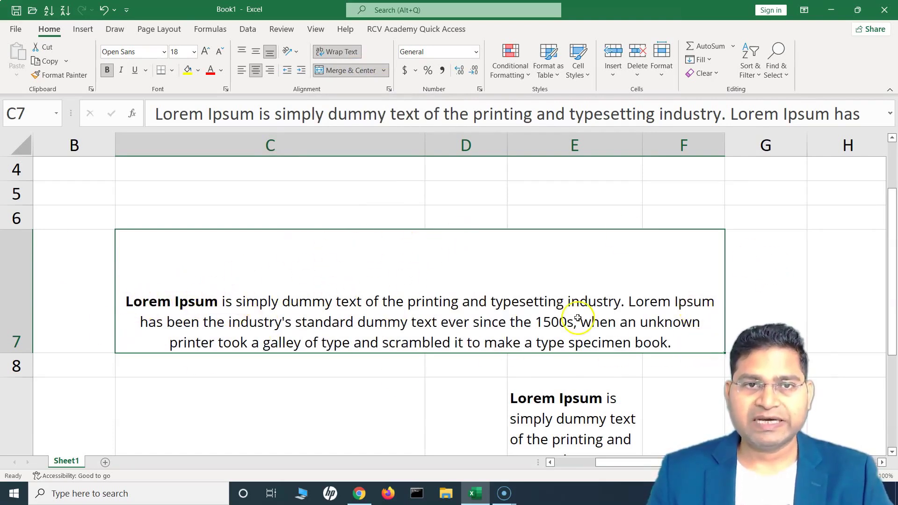
Apply Middle Align to the merged C7:F7 cell so the paragraph sits vertically centred.
click(255, 54)
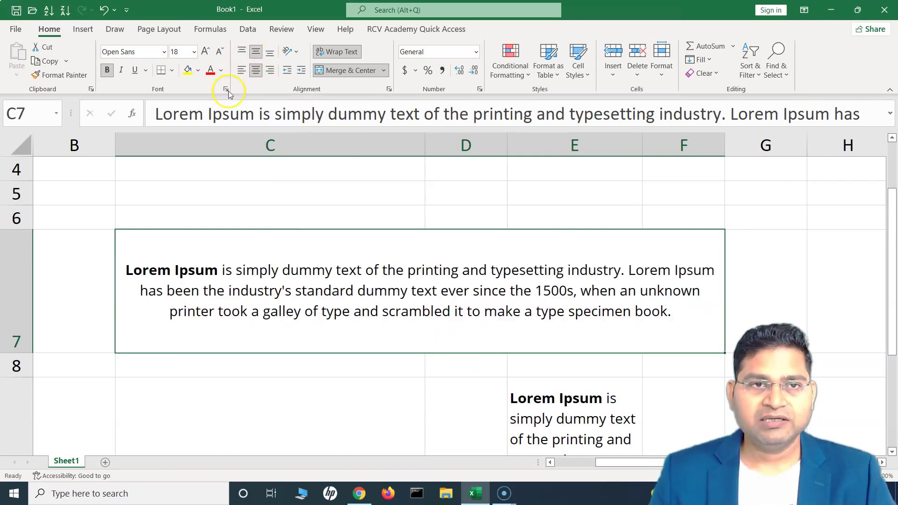
click(818, 281)
click(451, 290)
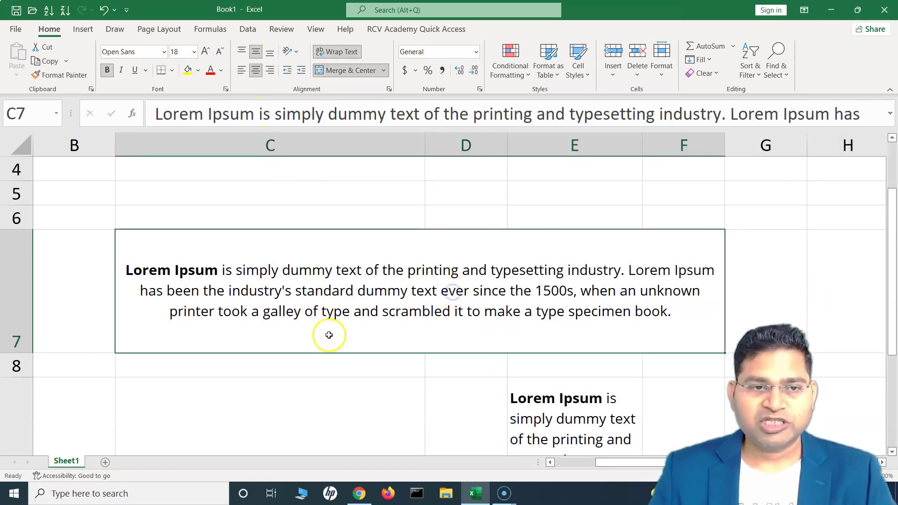